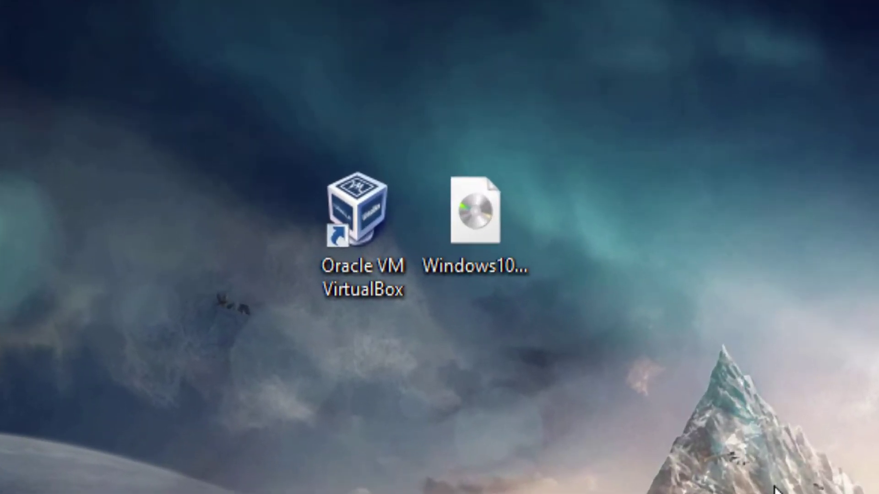
- Select the Windows 10 ISO on the desktop, then show the Insider Preview ISO download page in Chrome
left_click(499, 212)
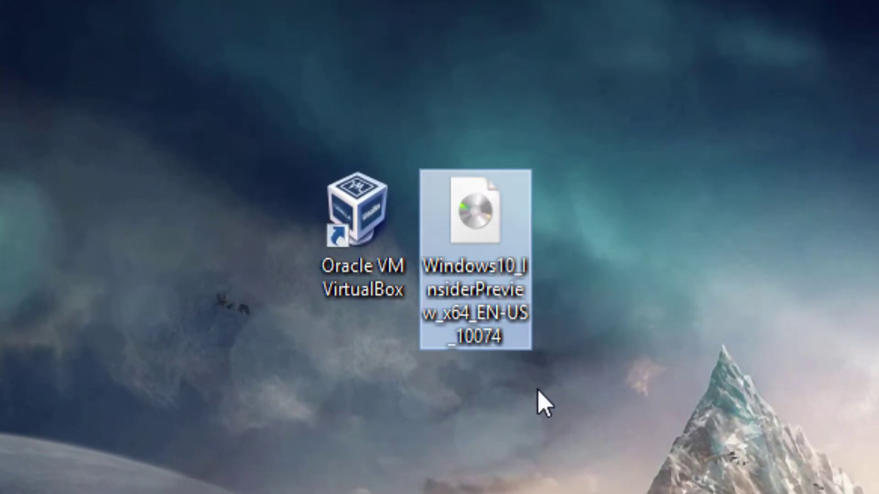
mouse_move(476, 288)
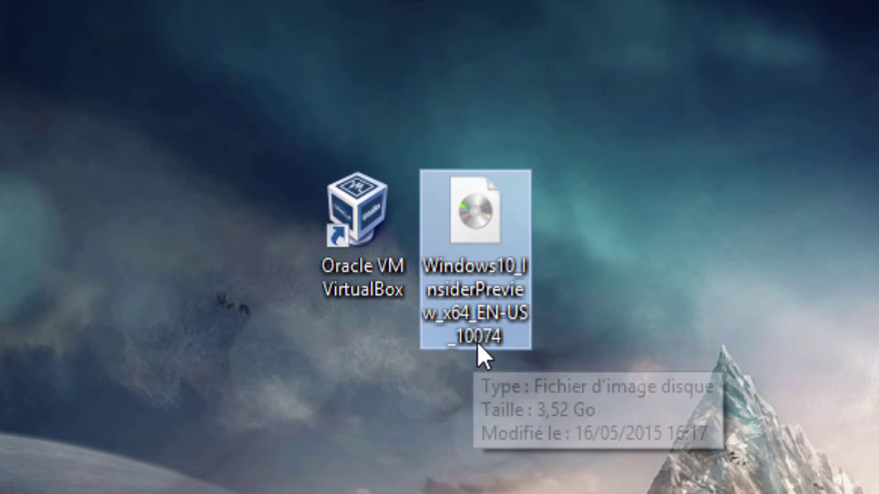
left_click(518, 412)
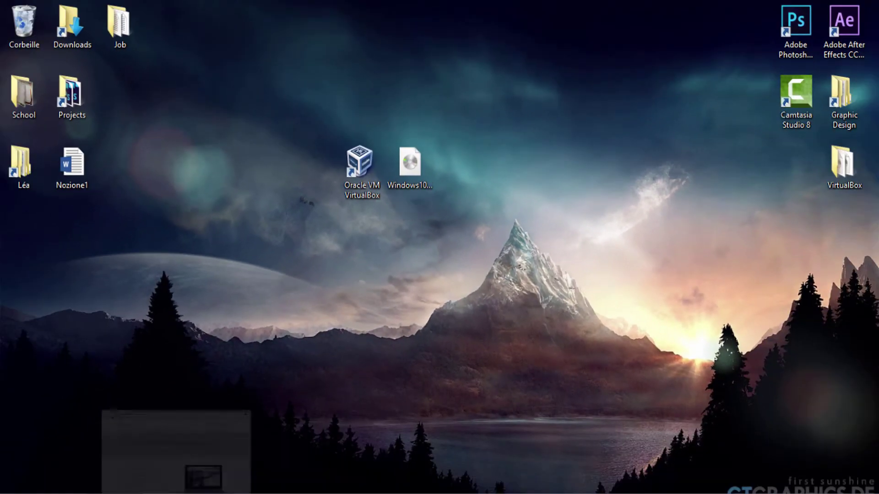
left_click(176, 473)
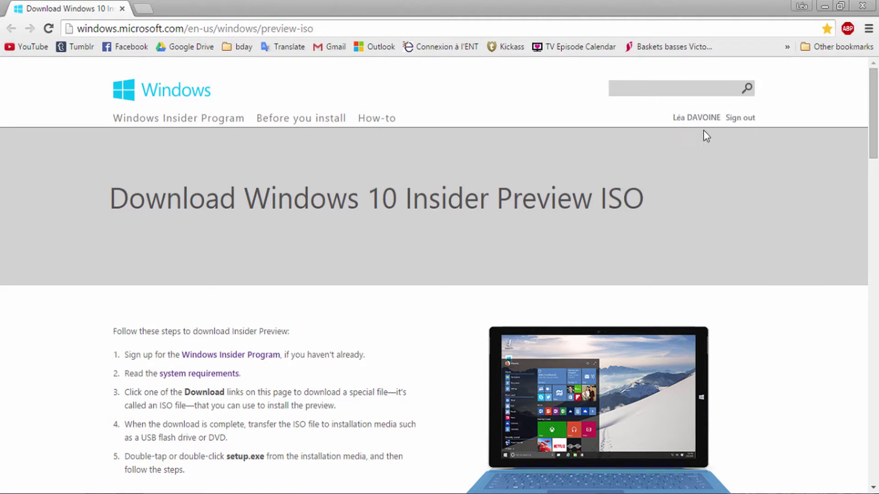
scroll(343, 230, "down", 5)
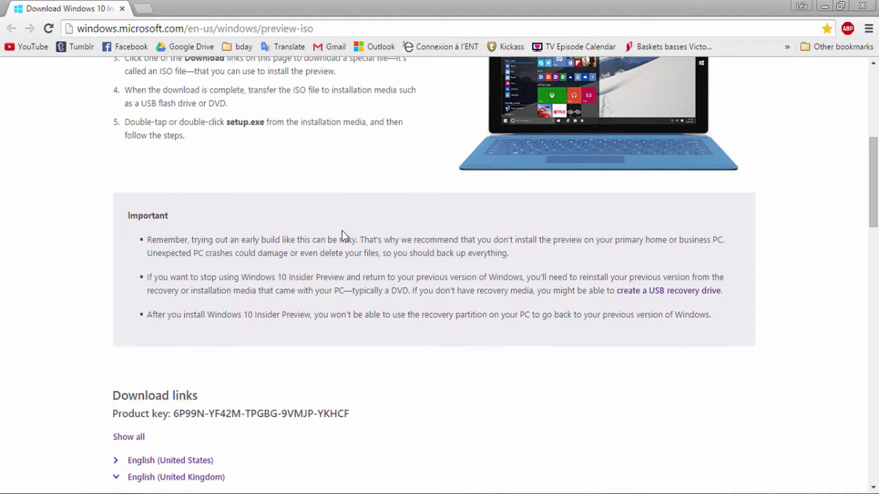
scroll(343, 230, "down", 4)
scroll(343, 231, "down", 1)
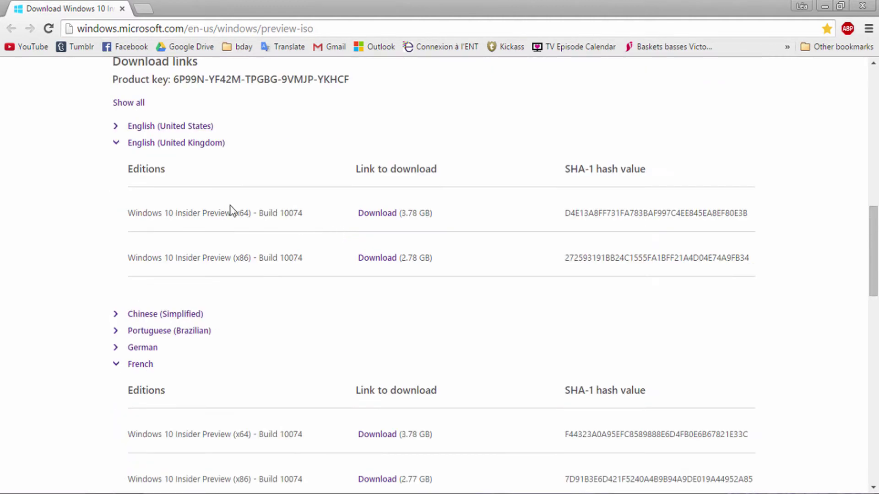
- Collapse French, expand English (United States) links, highlight the x64 and x86 edition names, and minimize Chrome
left_click(143, 365)
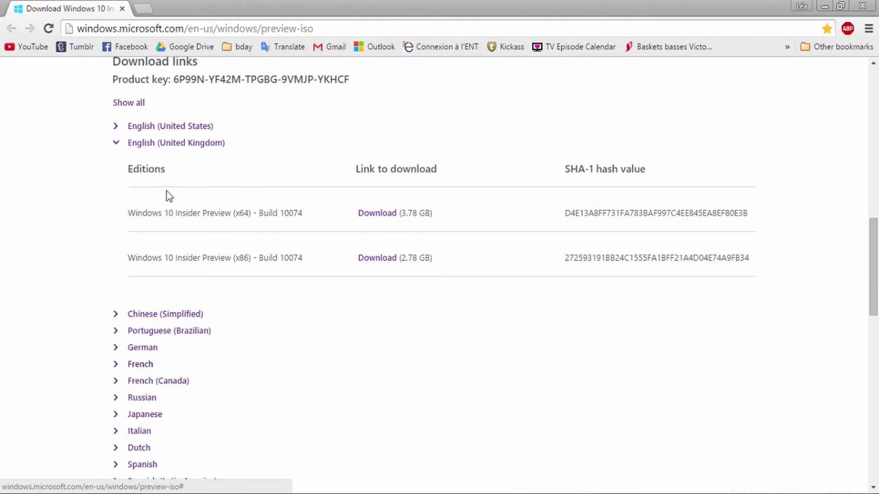
left_click(158, 144)
left_click(170, 125)
left_click_drag(128, 197, 176, 192)
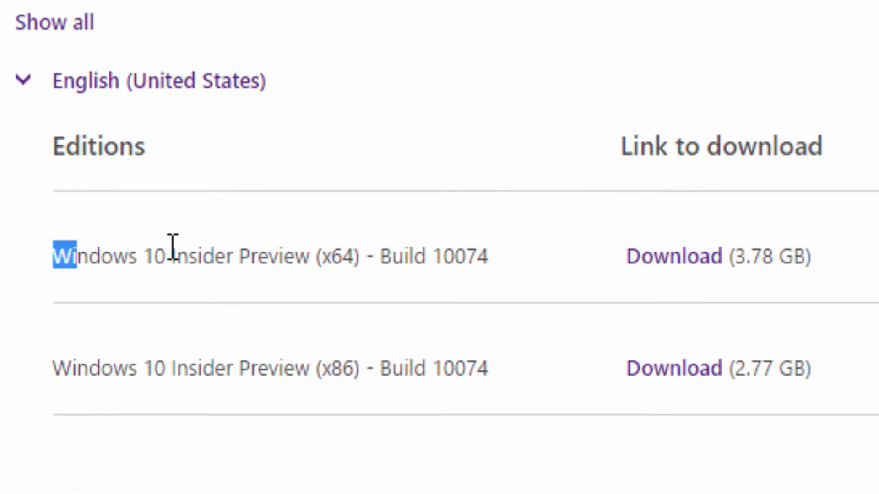
left_click_drag(173, 246, 367, 245)
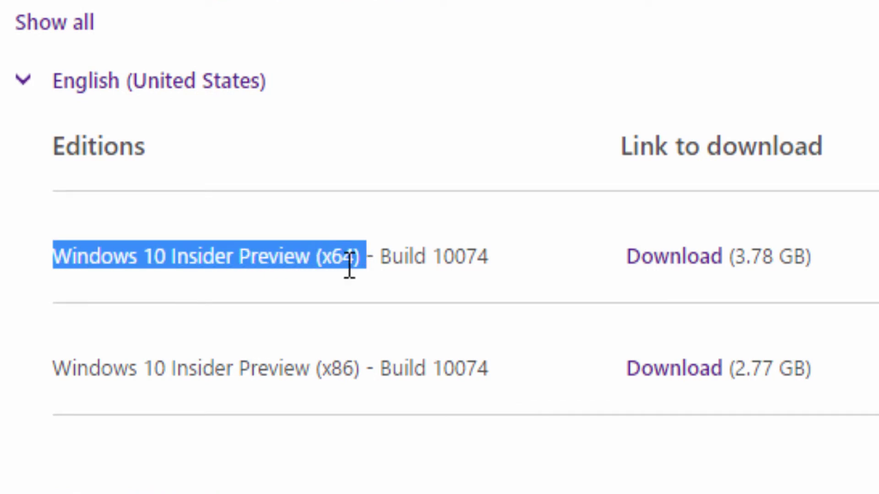
mouse_move(53, 371)
left_mouse_down()
mouse_move(51, 383)
mouse_move(275, 369)
mouse_move(379, 375)
left_mouse_up()
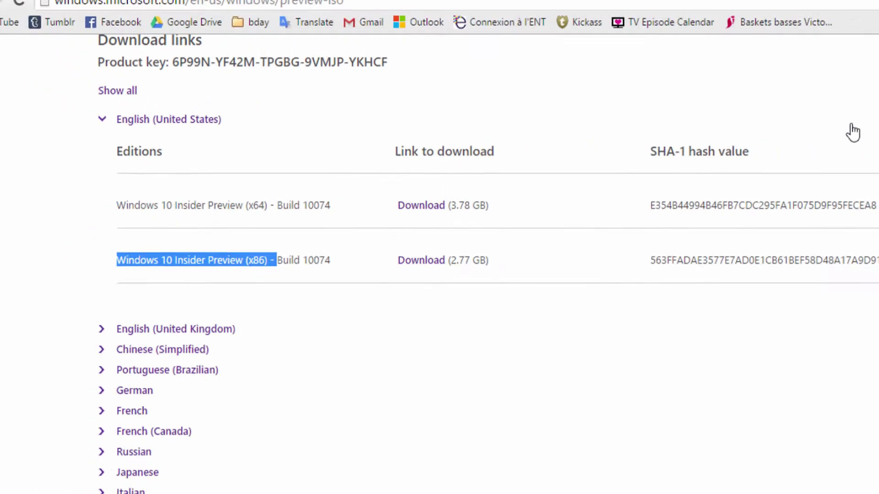
left_click(814, 8)
left_click(409, 199)
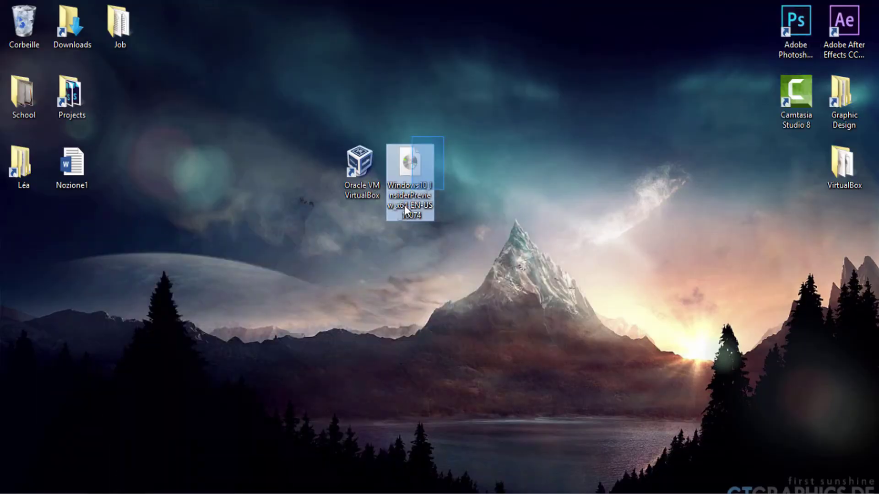
left_click(191, 296)
left_click(358, 185)
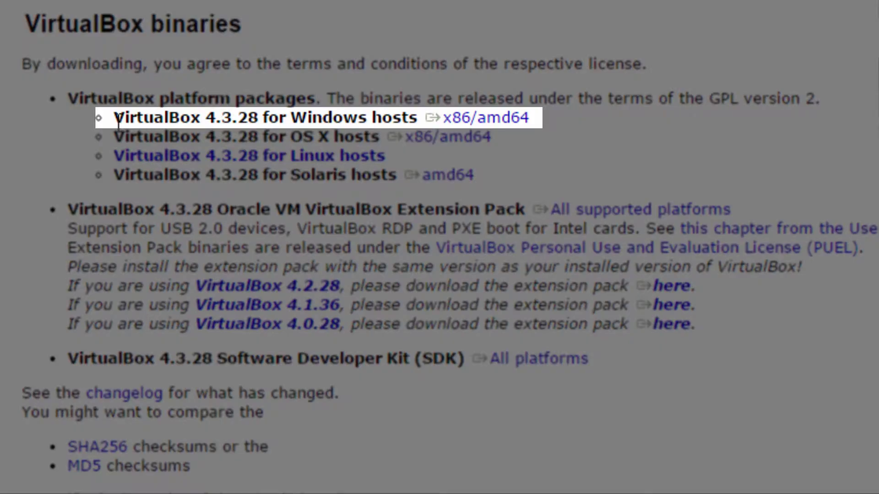
left_click_drag(114, 122, 501, 124)
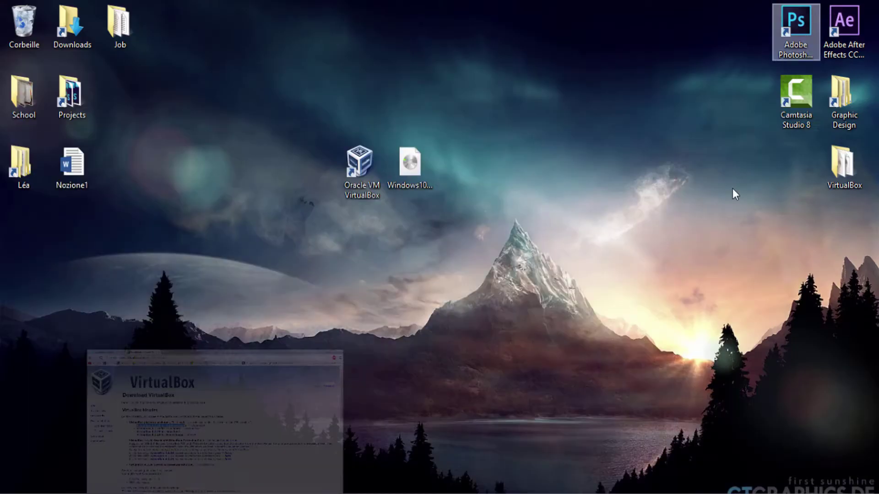
- Launch VirtualBox and define a new machine 'Windows 10' as Microsoft Windows, Windows 10 (64 bit)
double_click(360, 166)
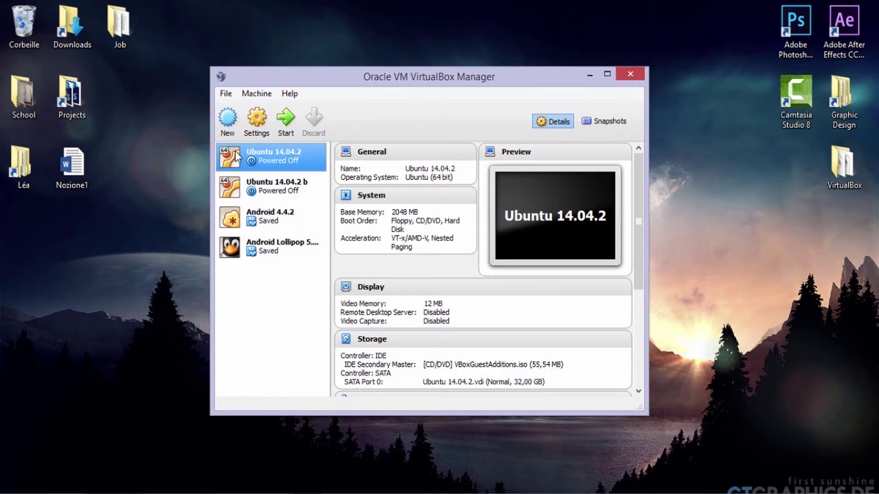
left_click(230, 121)
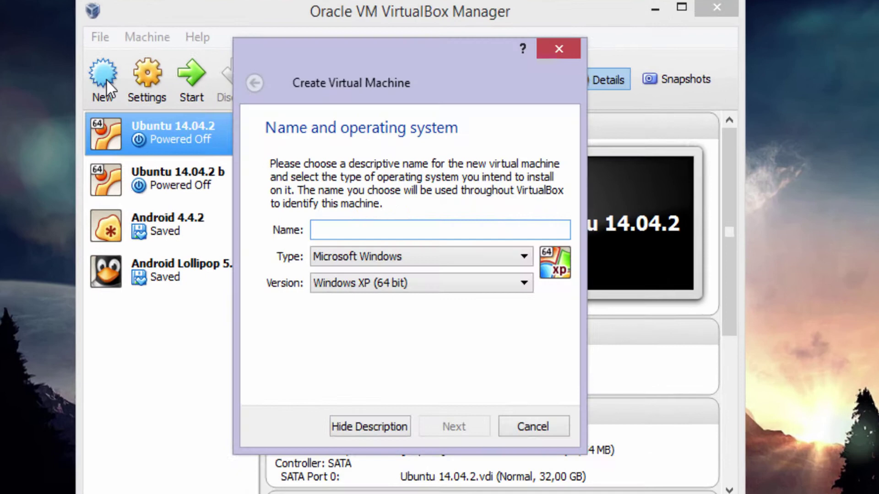
type("Windows")
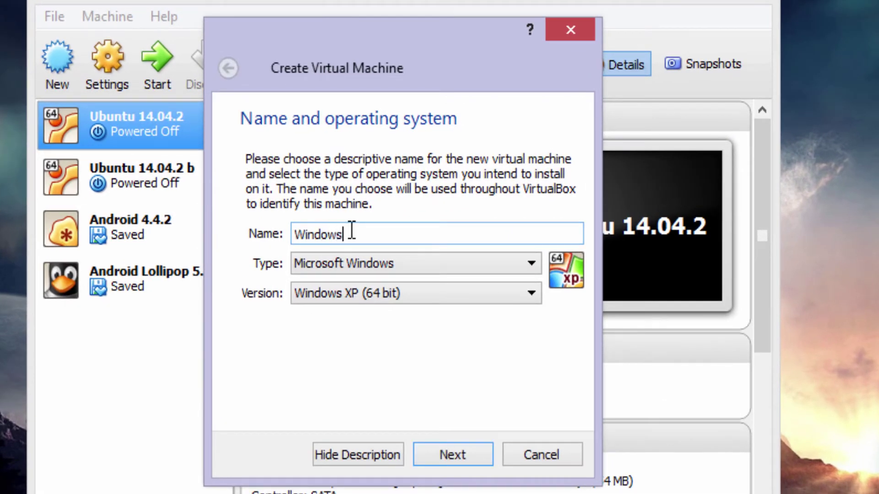
type(" 10")
left_click(375, 266)
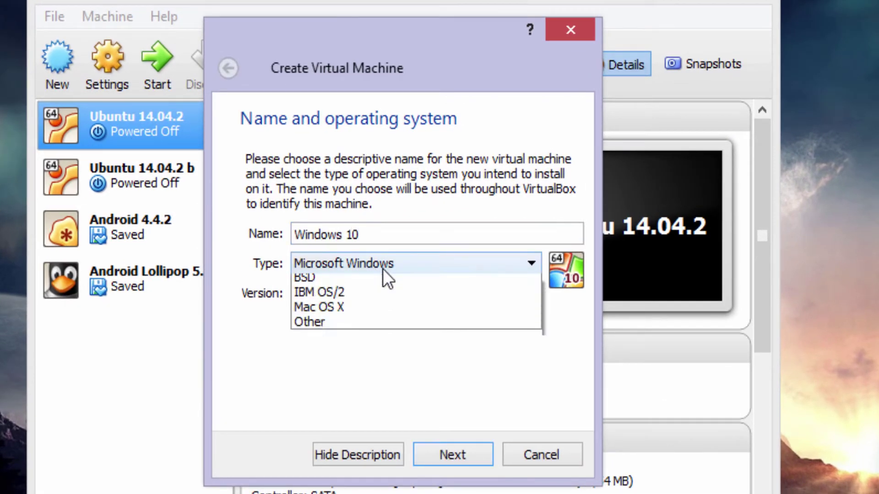
left_click(405, 274)
left_click(404, 295)
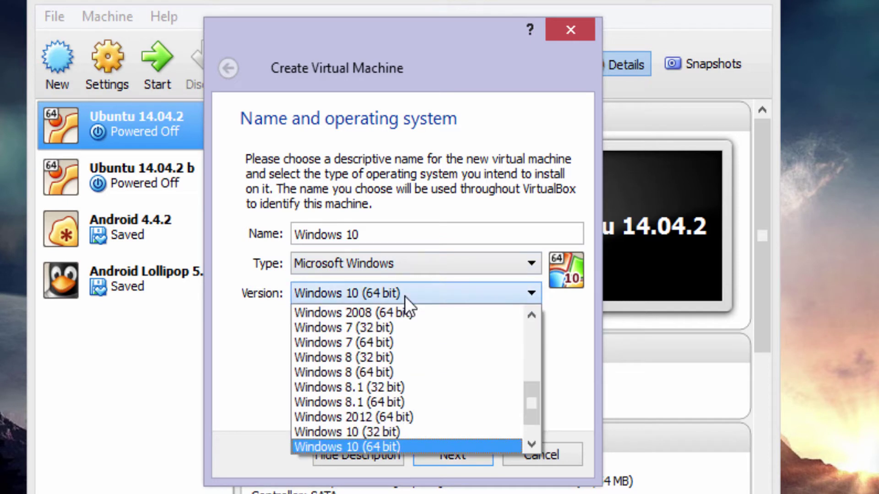
left_click(405, 446)
left_click(467, 455)
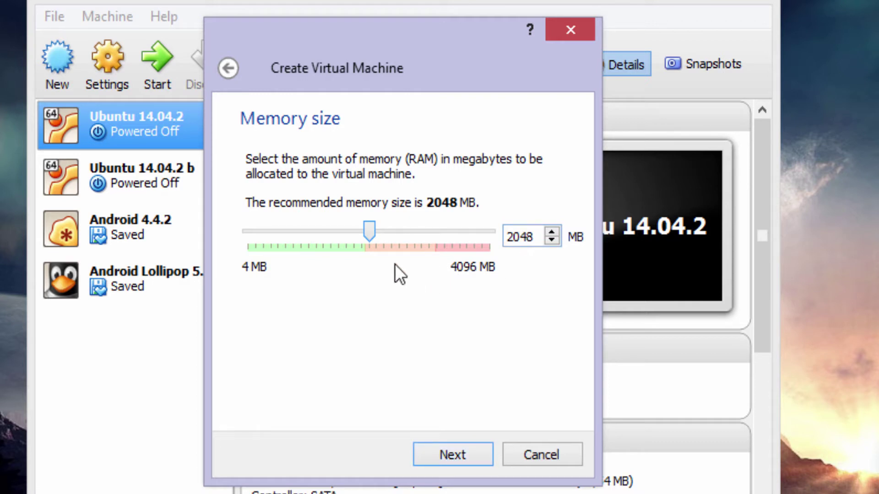
- Lower the machine's memory slider from 2048 MB to 1926 MB
left_click_drag(370, 227, 363, 227)
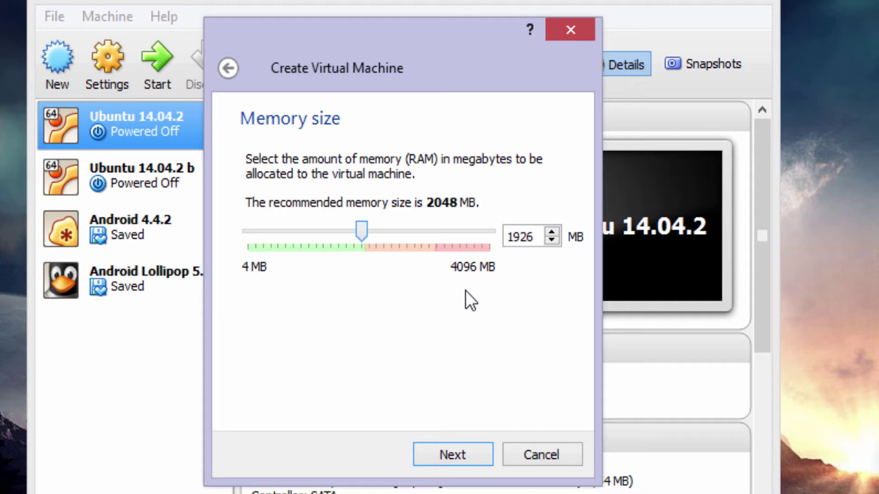
- Create a new virtual hard drive as a fixed-size VDI disk
left_click(450, 453)
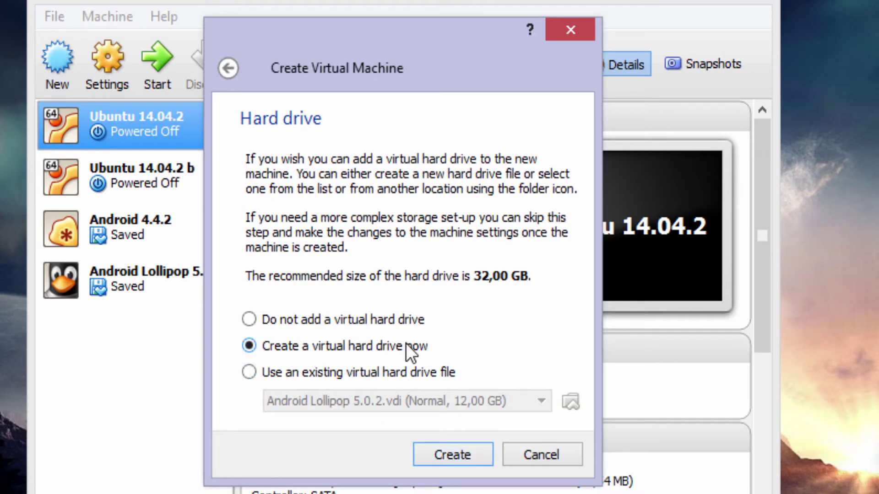
left_click(453, 455)
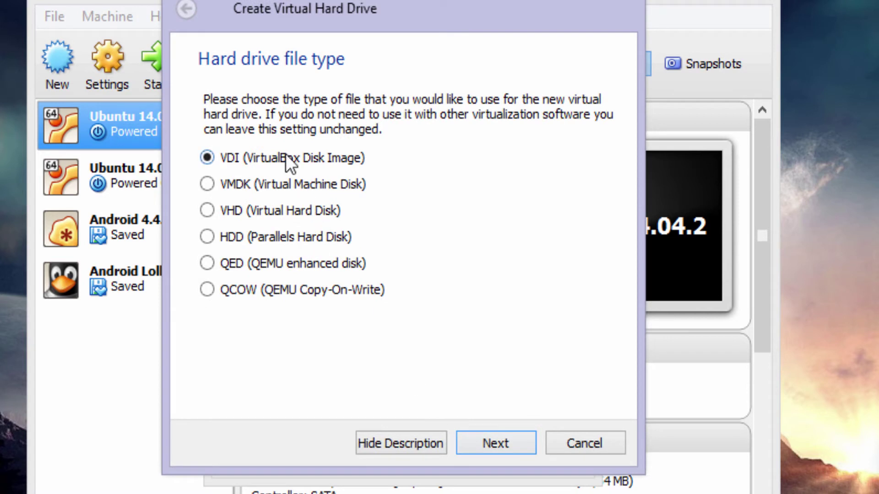
left_click(470, 447)
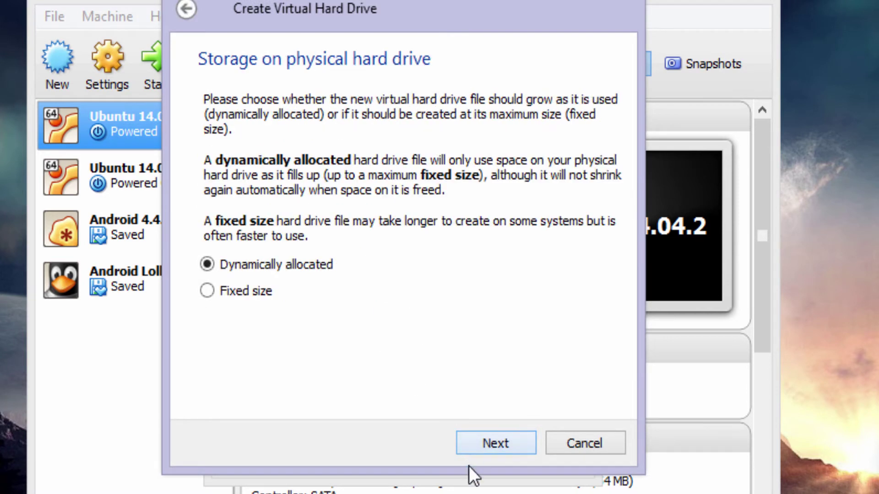
left_click(250, 294)
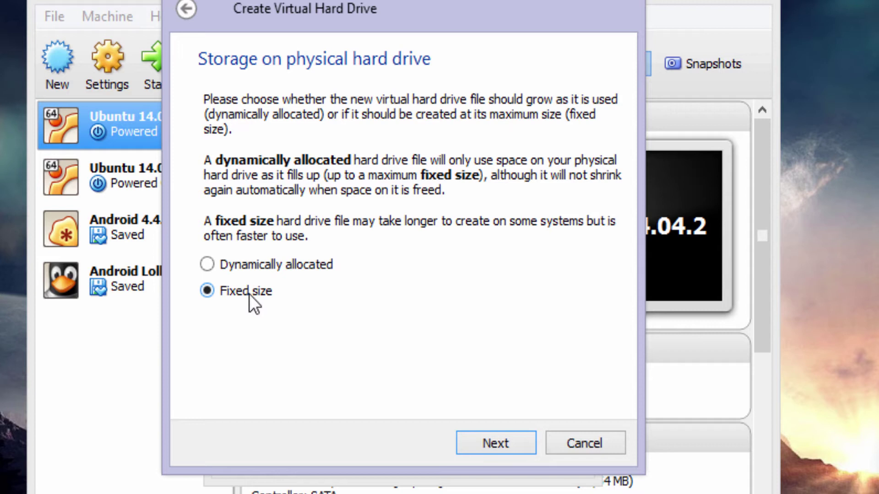
left_click(486, 441)
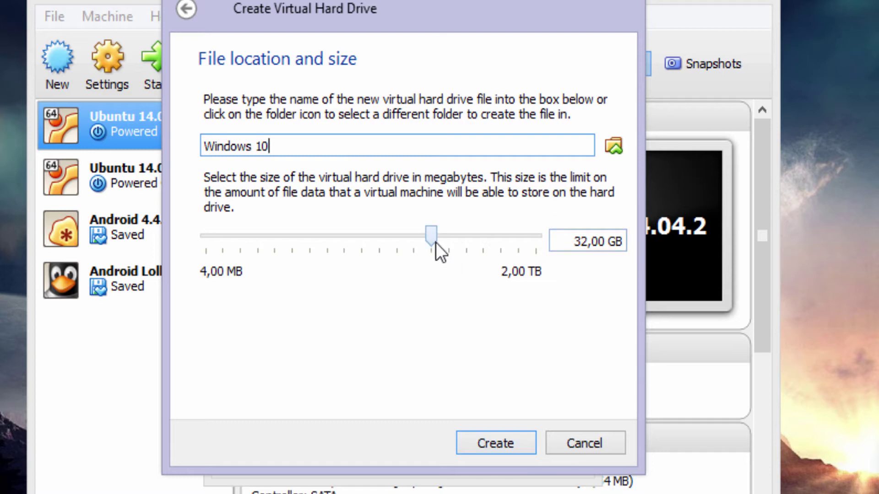
- Set the disk size to 32 GB and create the Windows 10.vdi drive
left_click_drag(435, 242, 433, 239)
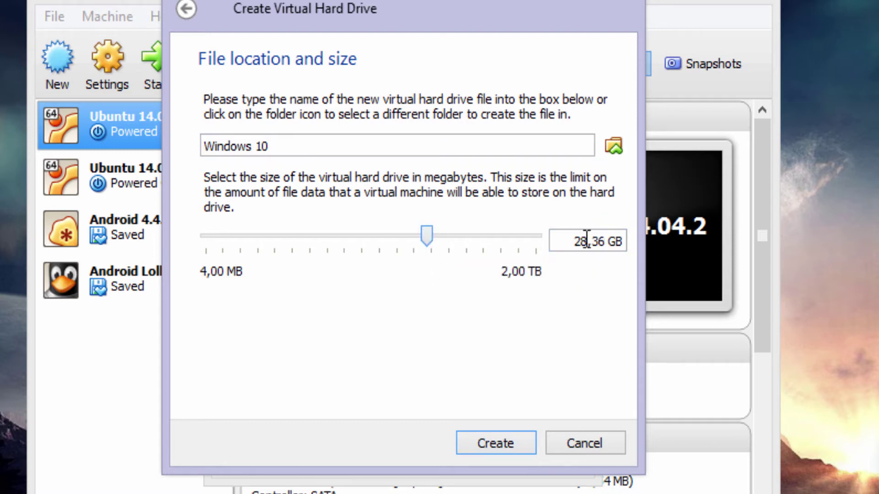
left_click_drag(575, 242, 605, 240)
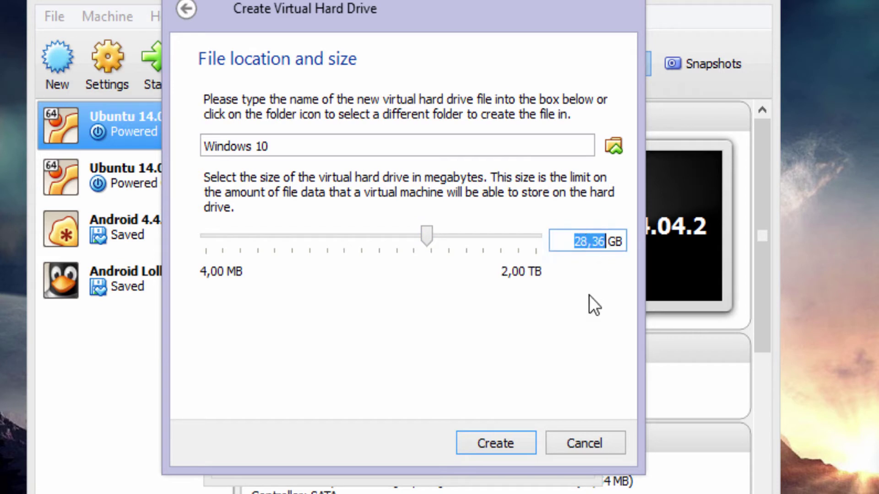
type("32")
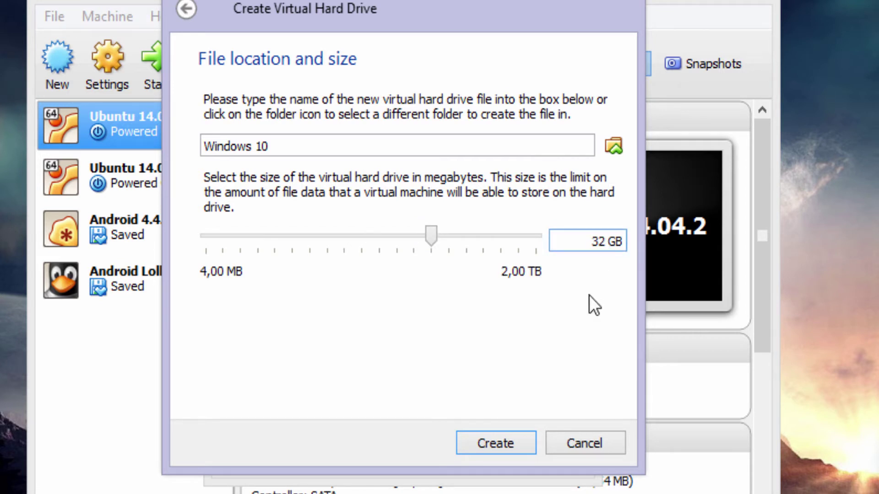
left_click(521, 443)
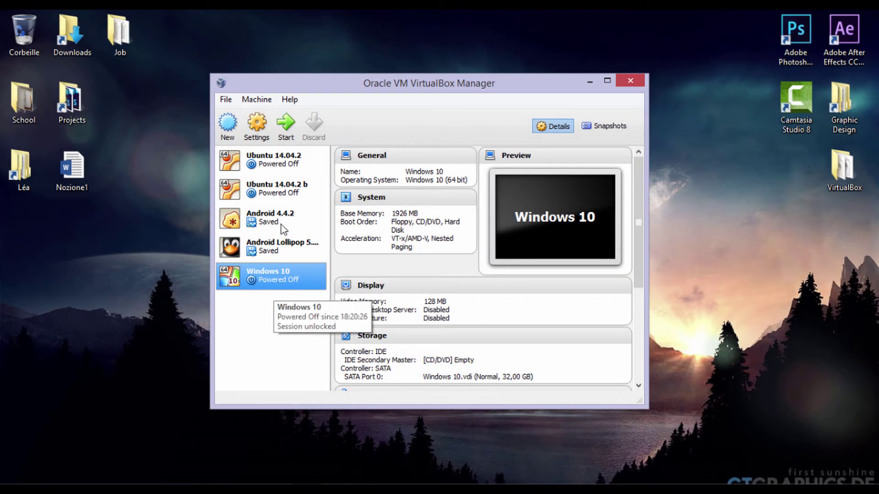
- Attach the Windows10_InsiderPreview ISO as a CD/DVD drive on the IDE controller
left_click(257, 127)
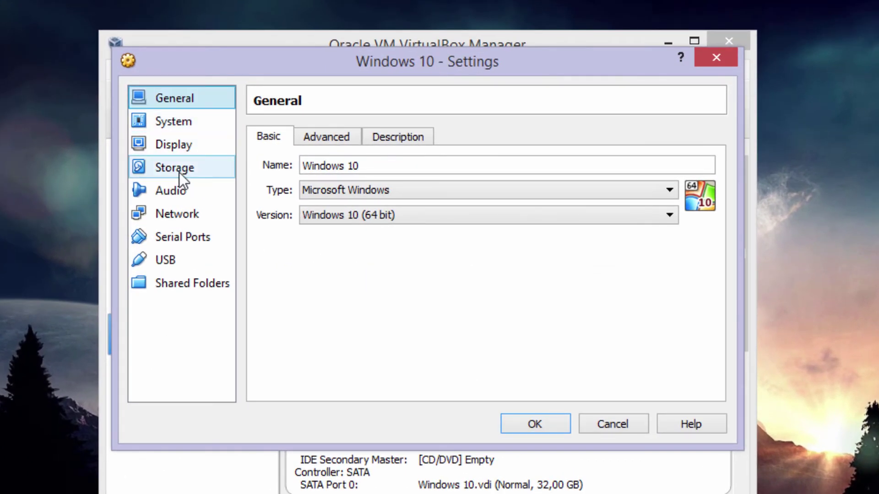
left_click(179, 172)
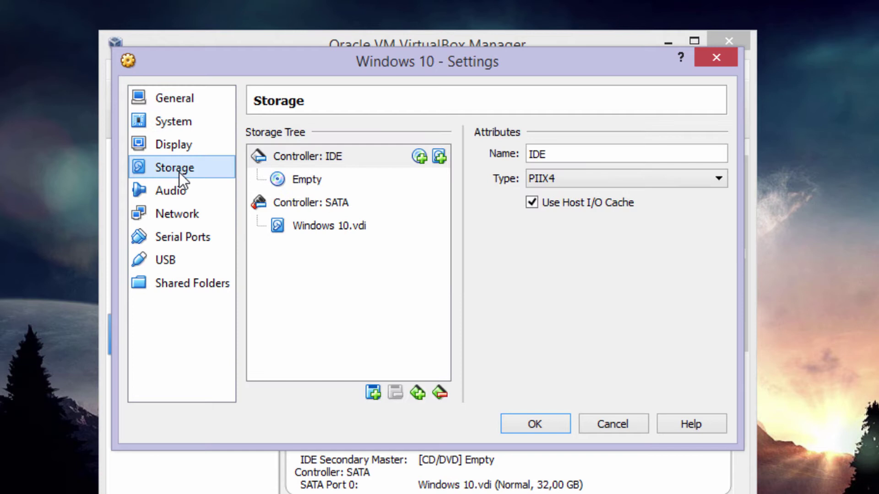
left_click(318, 159)
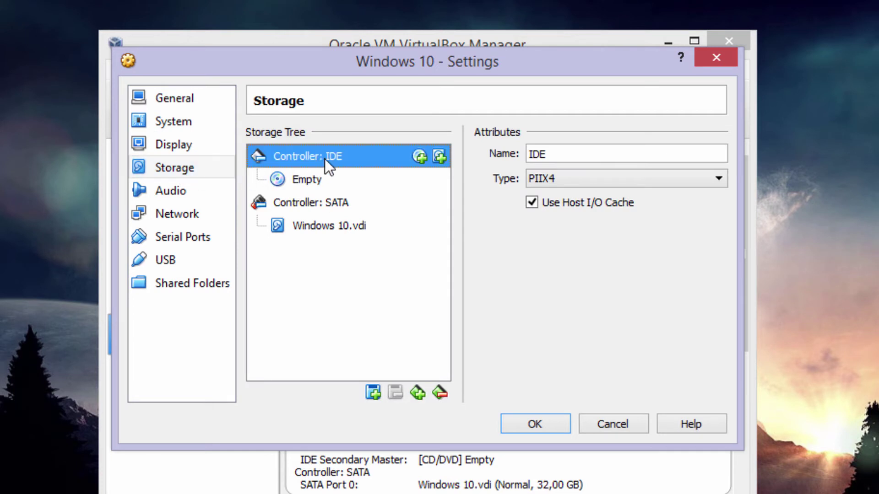
left_click(420, 157)
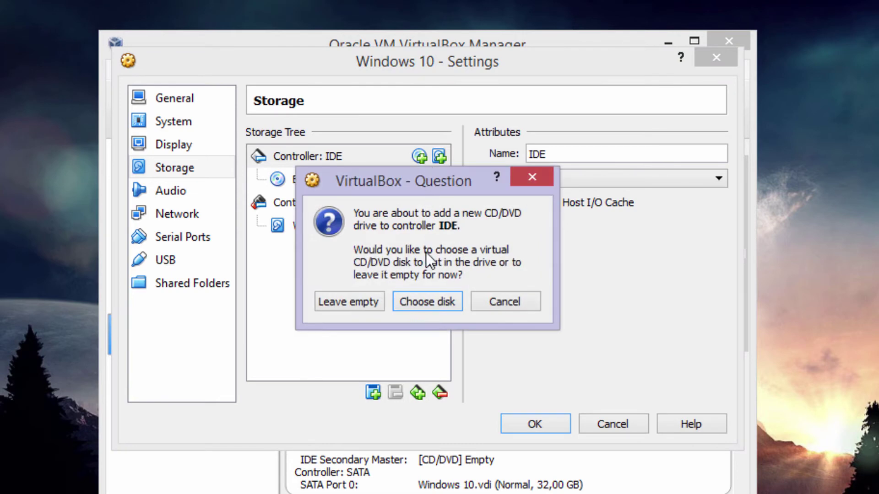
left_click(424, 301)
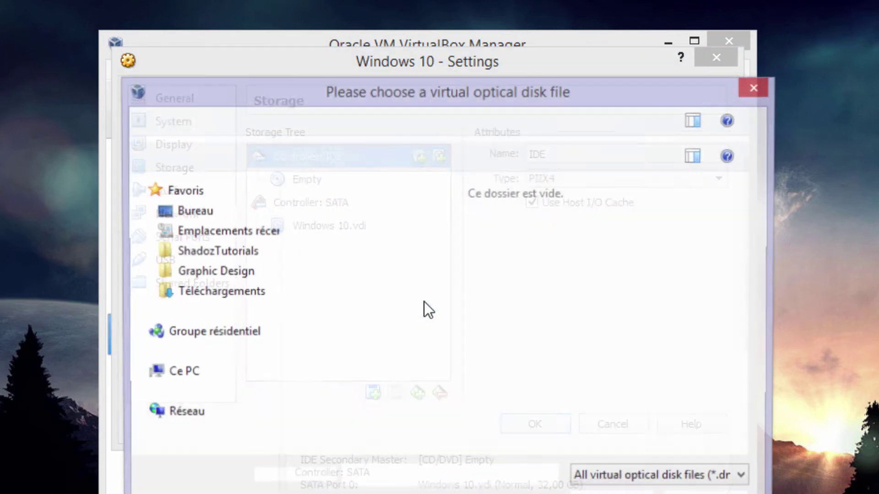
left_click(434, 380)
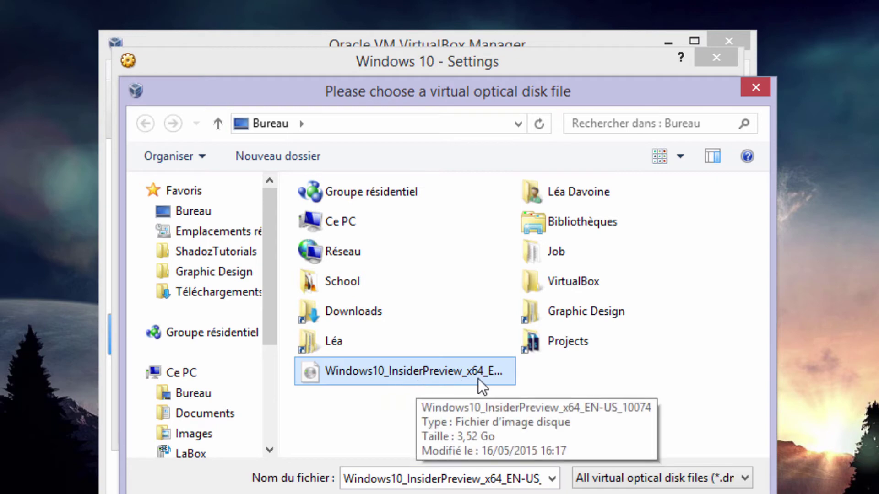
left_click(629, 489)
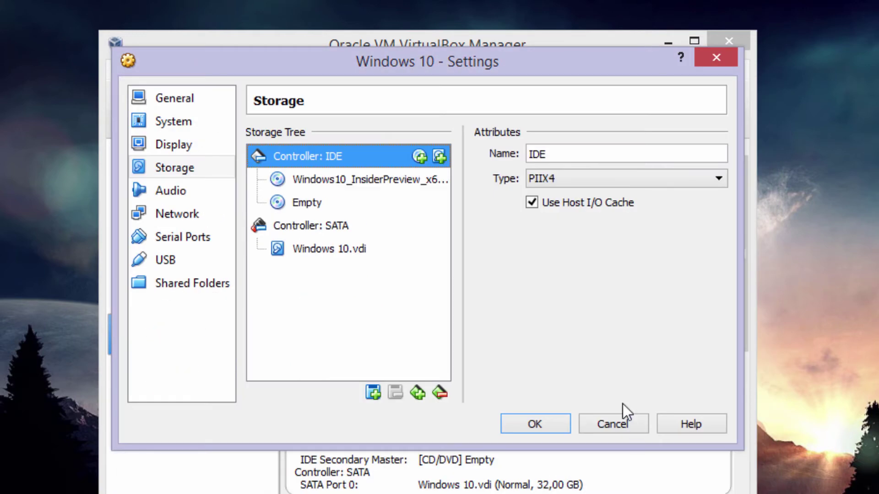
- Give the Windows 10 VM 2 processors and save the settings
left_click(173, 122)
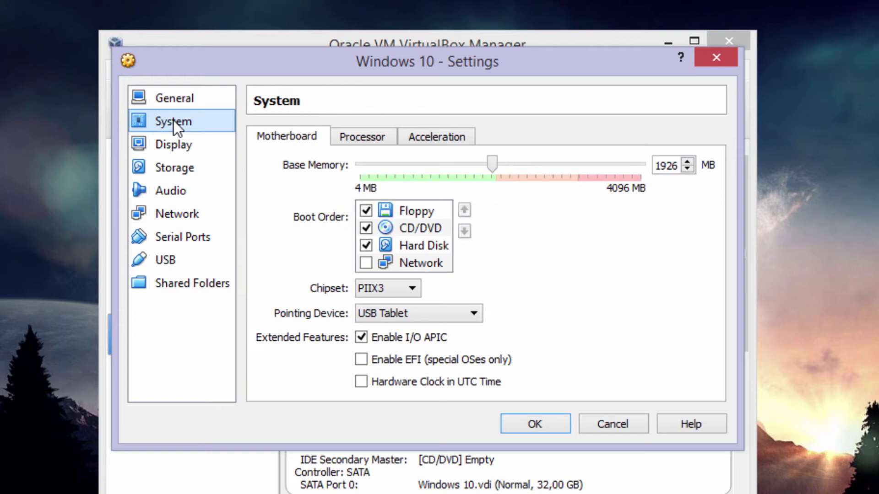
left_click(374, 137)
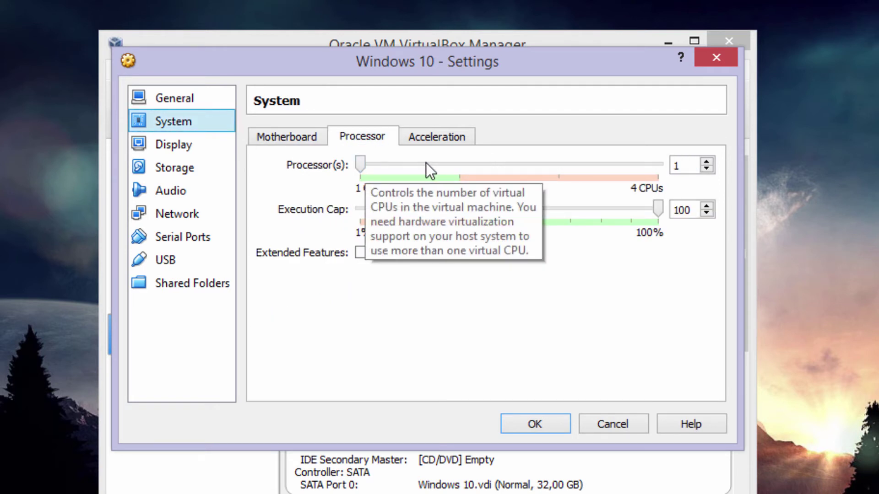
left_click_drag(359, 166, 459, 165)
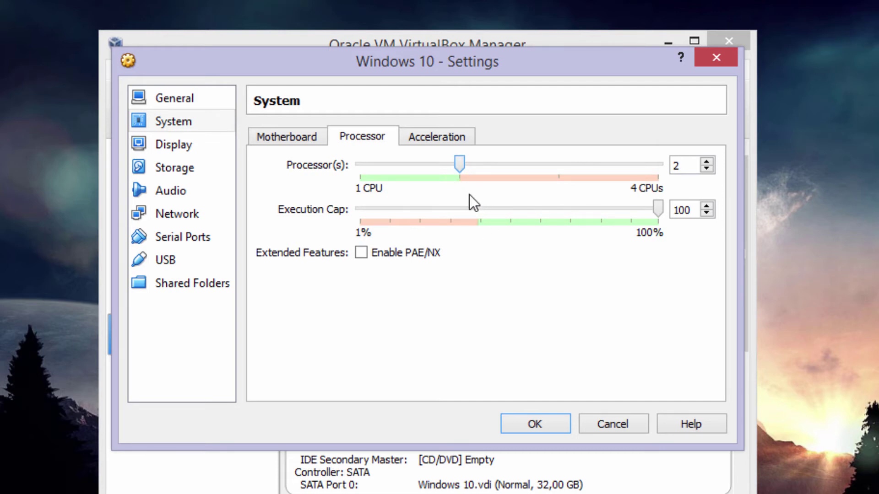
left_click(547, 424)
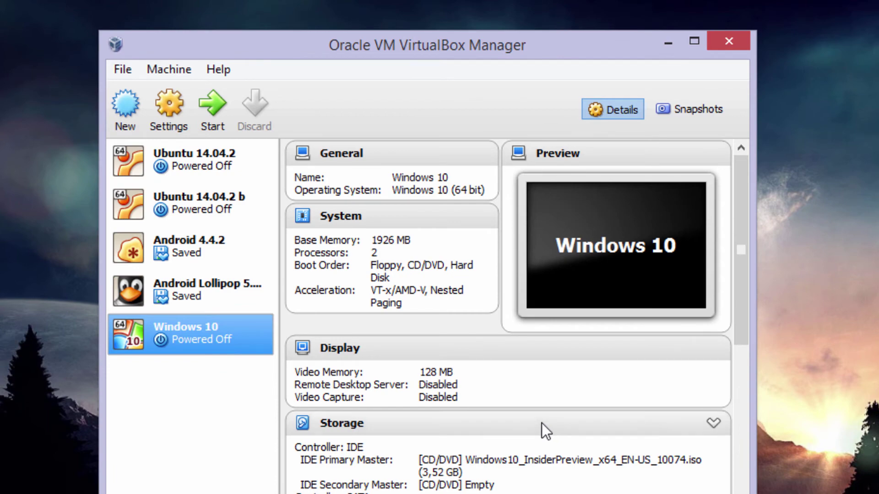
- Start the VM maximized and choose a French keyboard, keeping English (United States) language
left_click(213, 111)
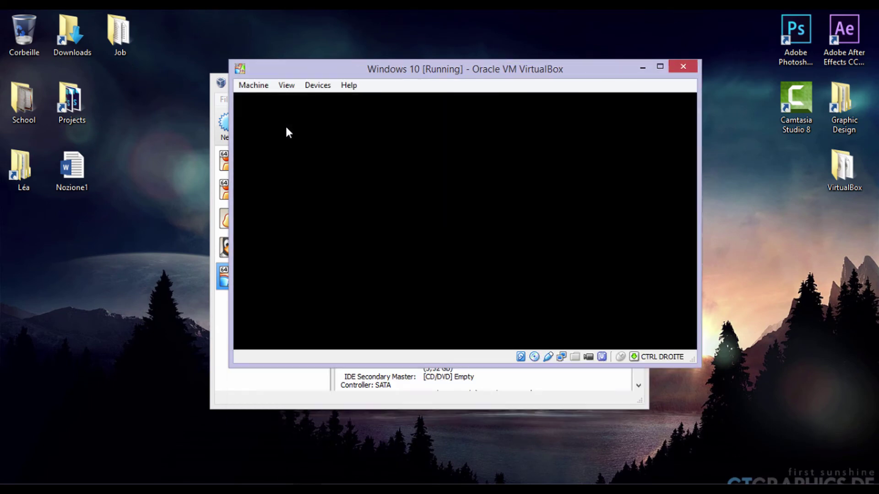
key("super+Up")
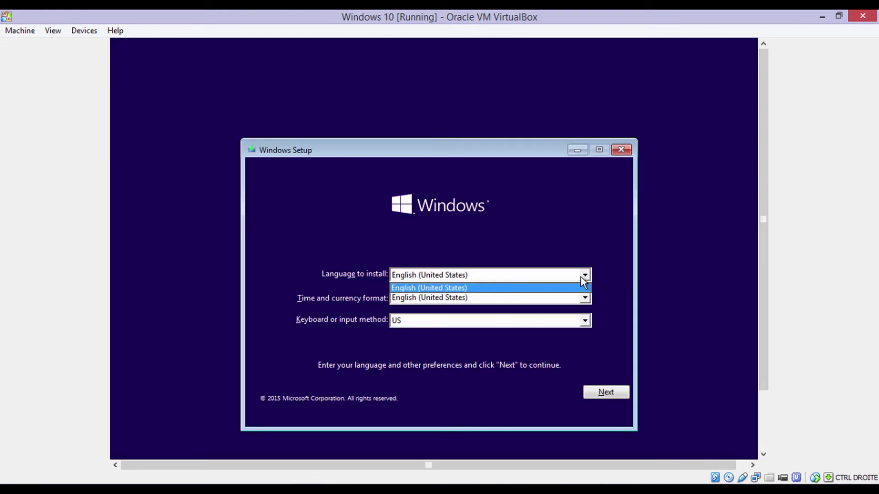
left_click(580, 275)
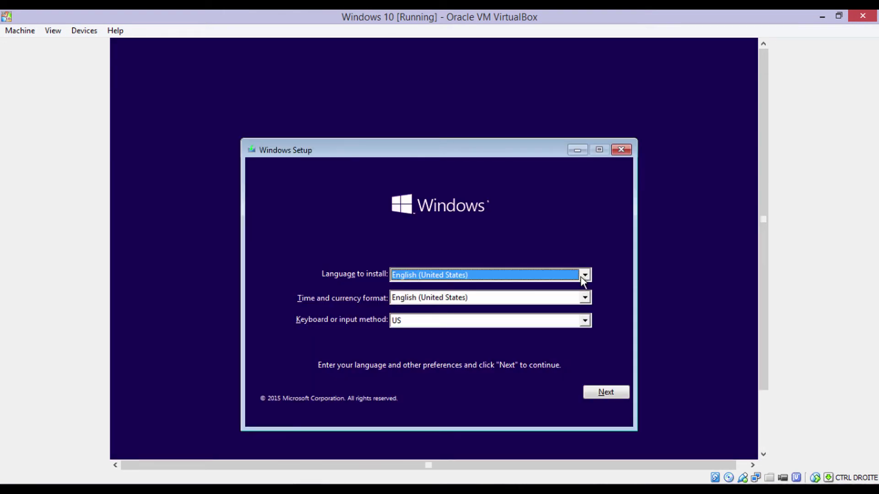
left_click(577, 323)
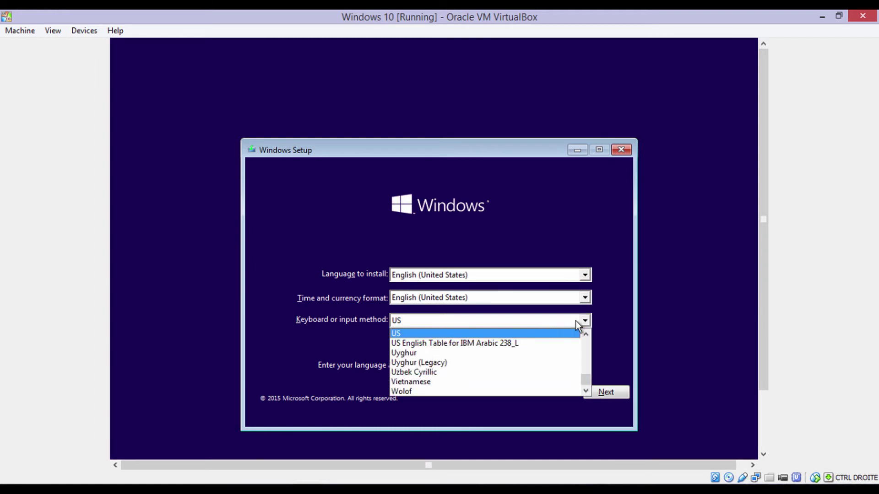
left_click(535, 363)
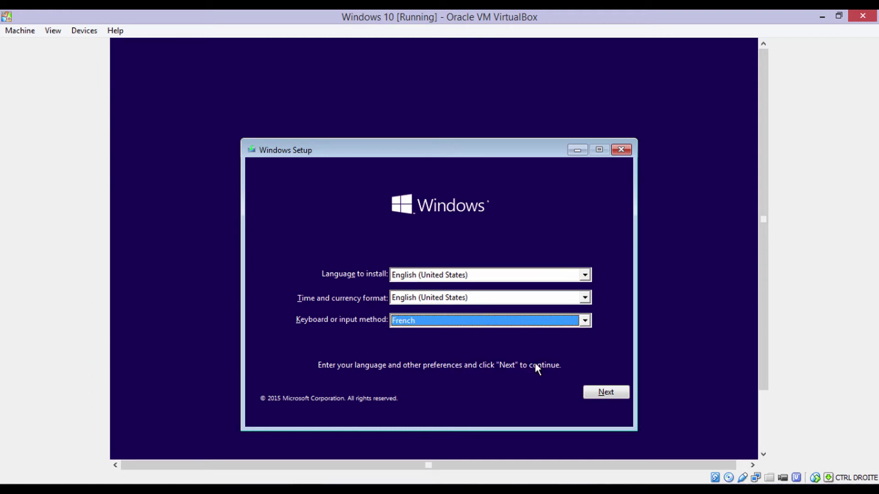
left_click(601, 395)
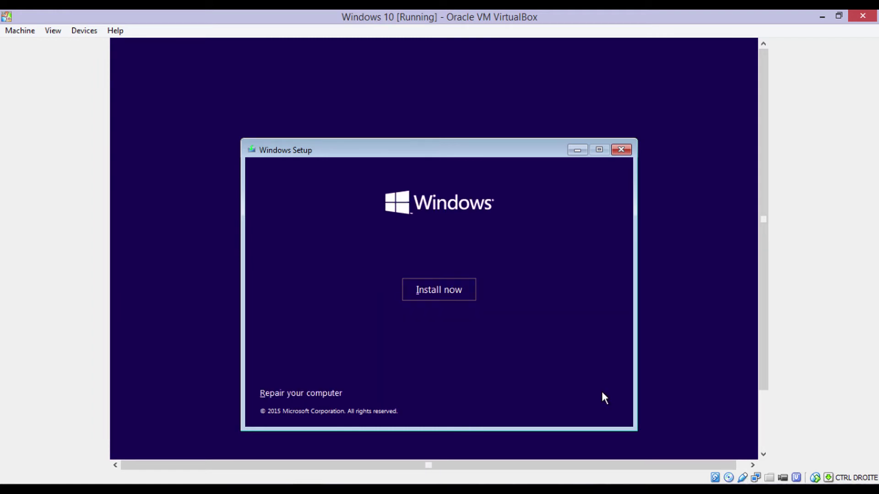
- Begin installing Windows, accept the license terms, and choose a custom installation
left_click(443, 289)
left_click(329, 297)
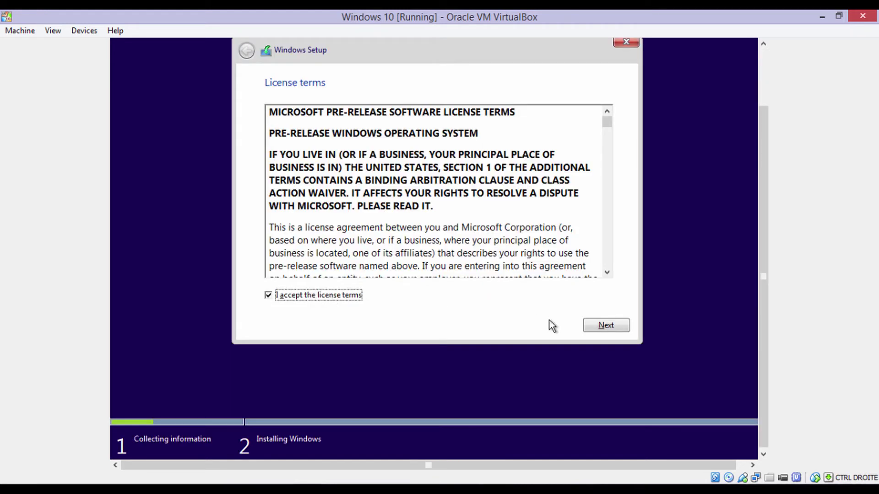
left_click(604, 326)
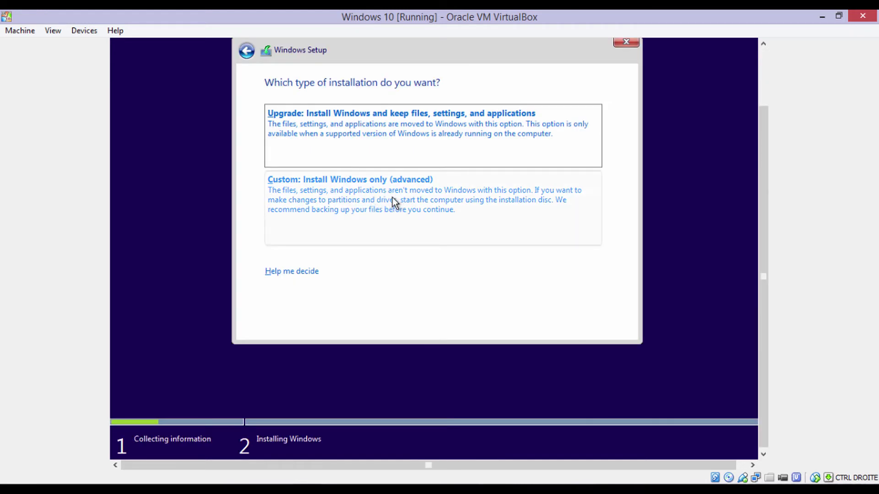
left_click(391, 199)
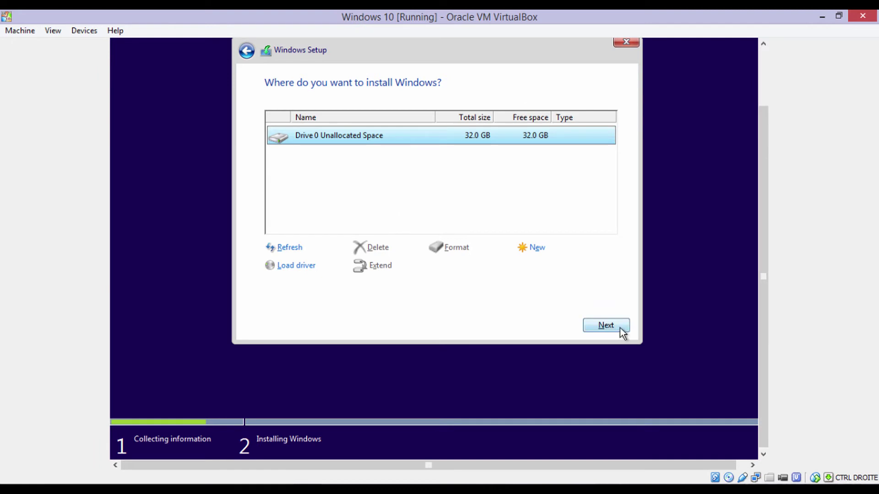
- Install Windows onto Drive 0's unallocated space and pass the customized settings pages
left_click(620, 328)
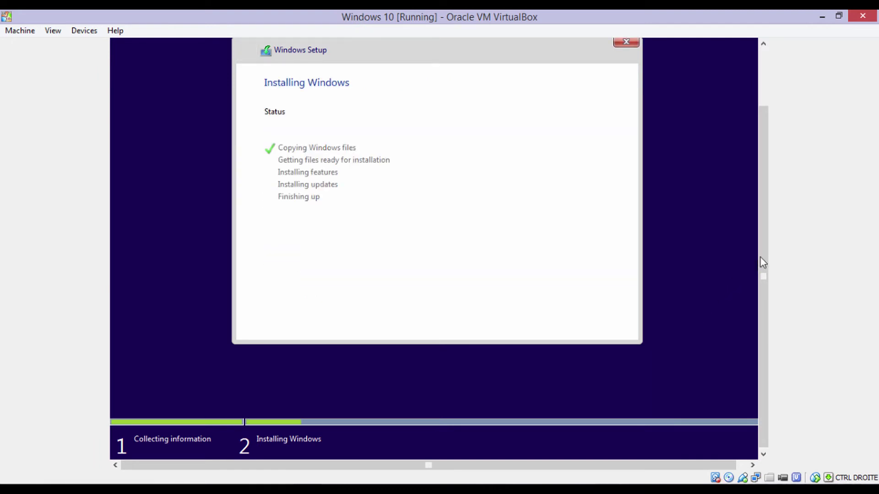
left_click_drag(760, 257, 769, 215)
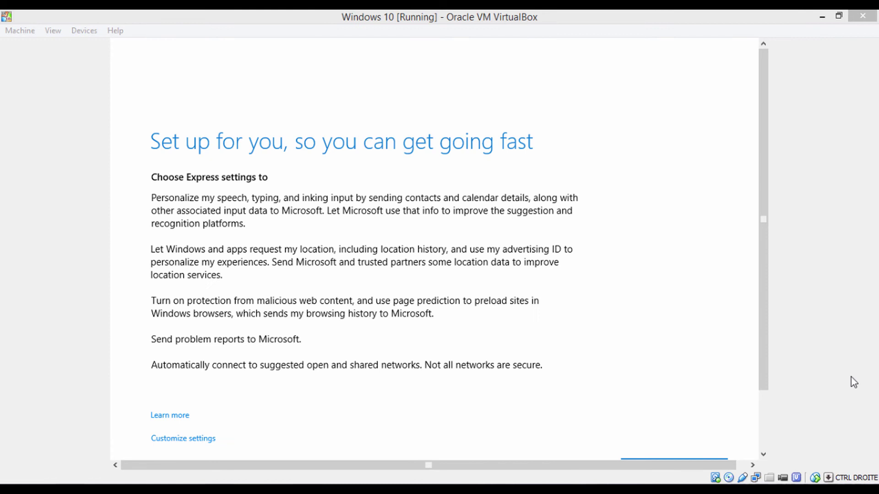
left_click(185, 368)
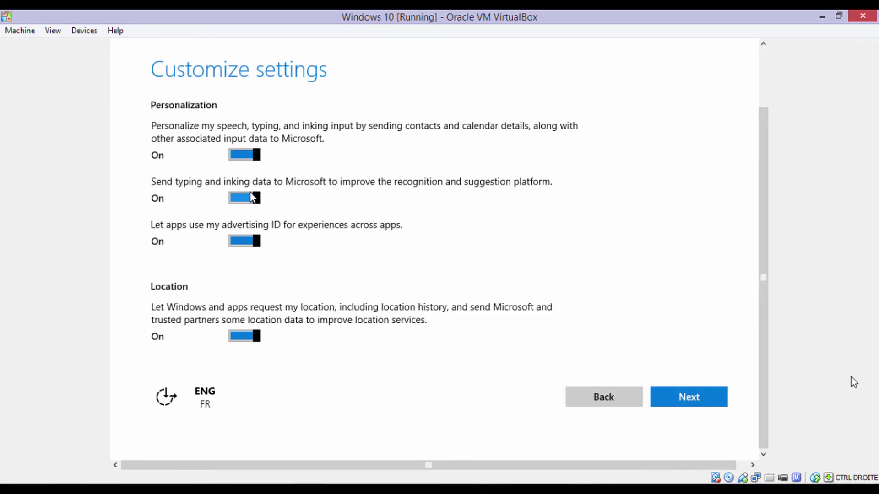
left_click(689, 399)
left_click(707, 397)
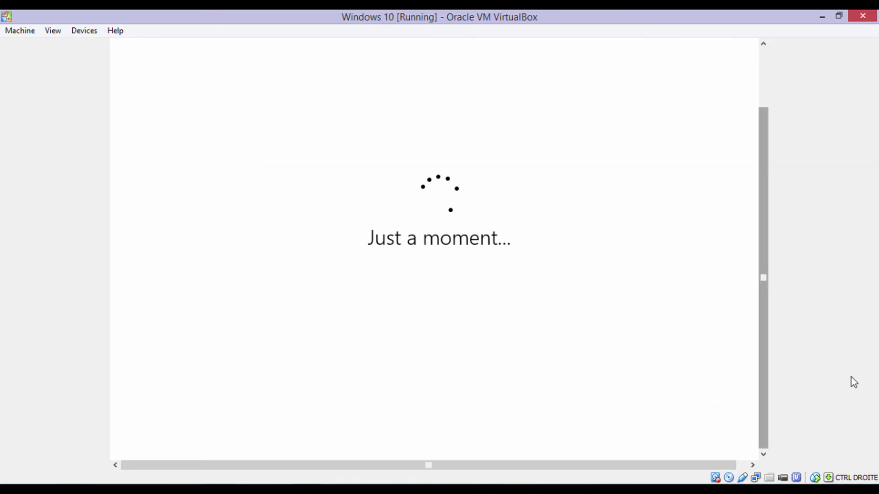
- Mark the PC as personally owned and sign in with the Microsoft account
left_click(227, 190)
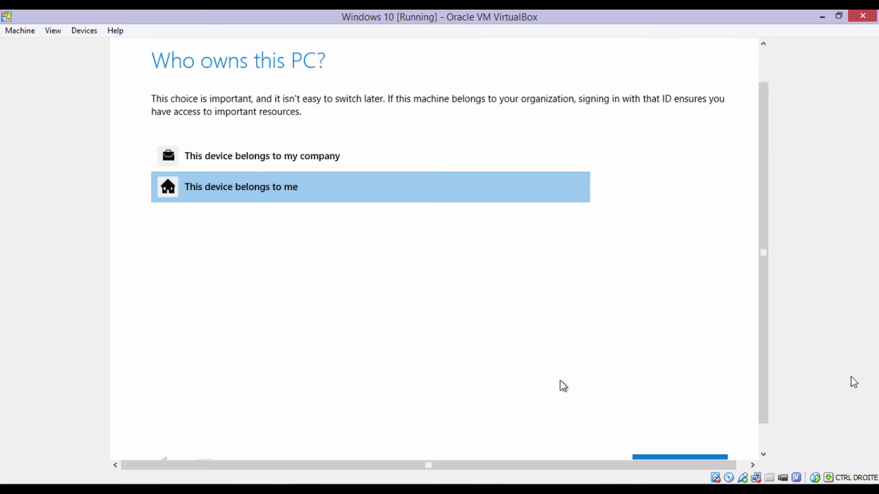
left_click(710, 435)
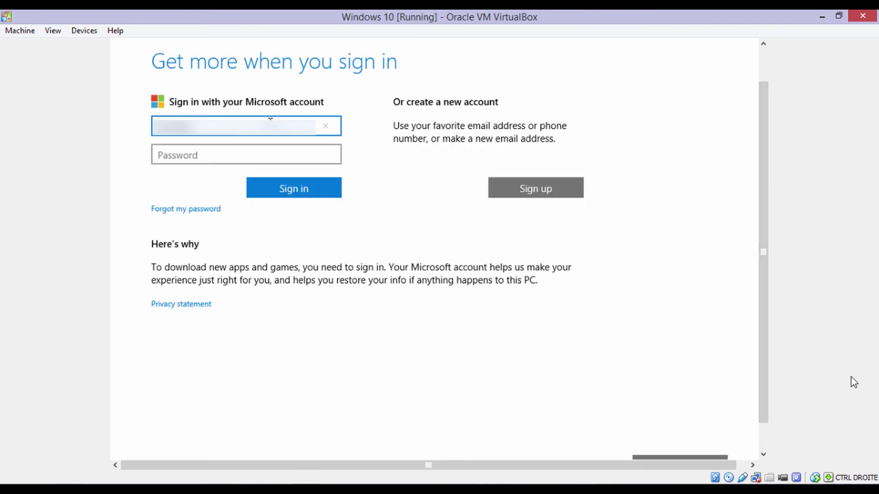
type("mail.com")
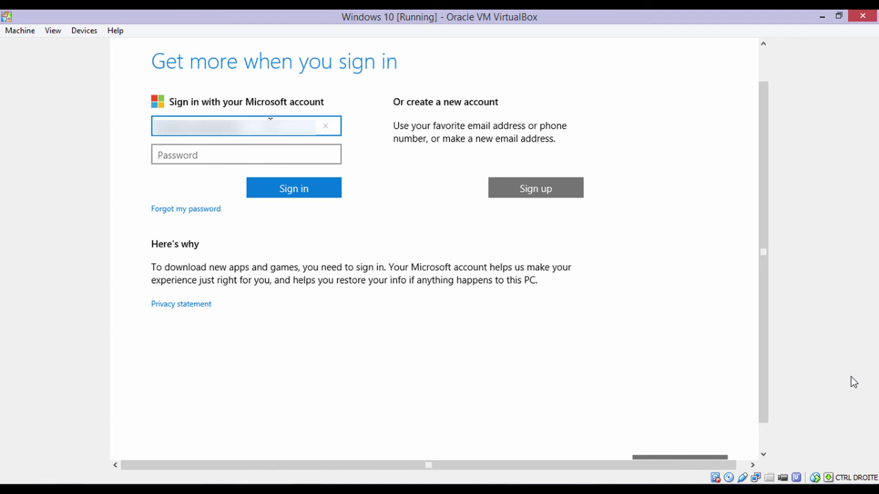
key("Tab")
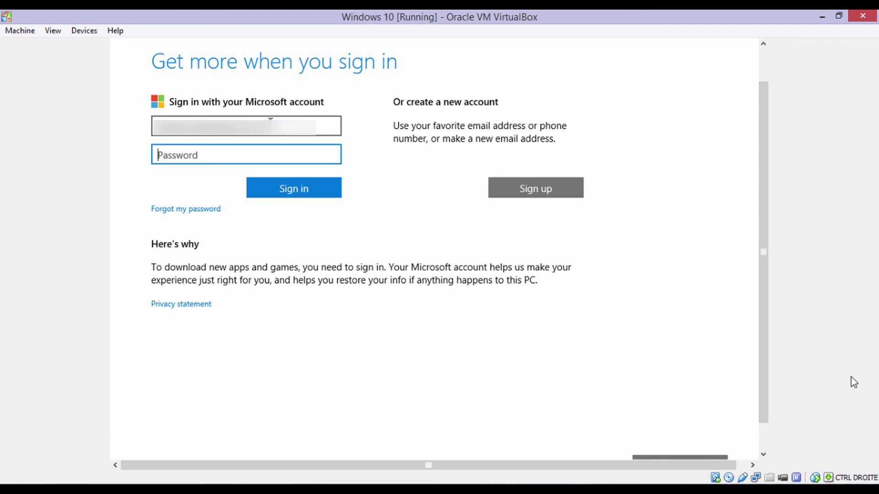
type("*********")
key("Return")
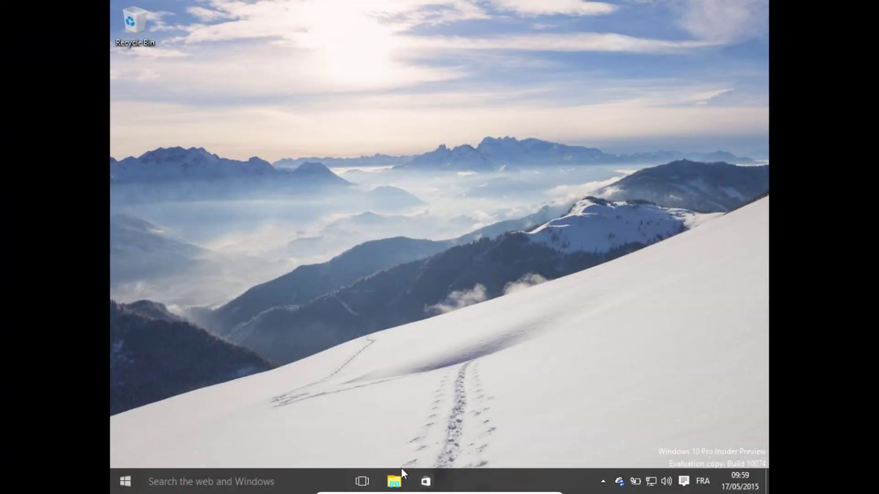
mouse_move(361, 481)
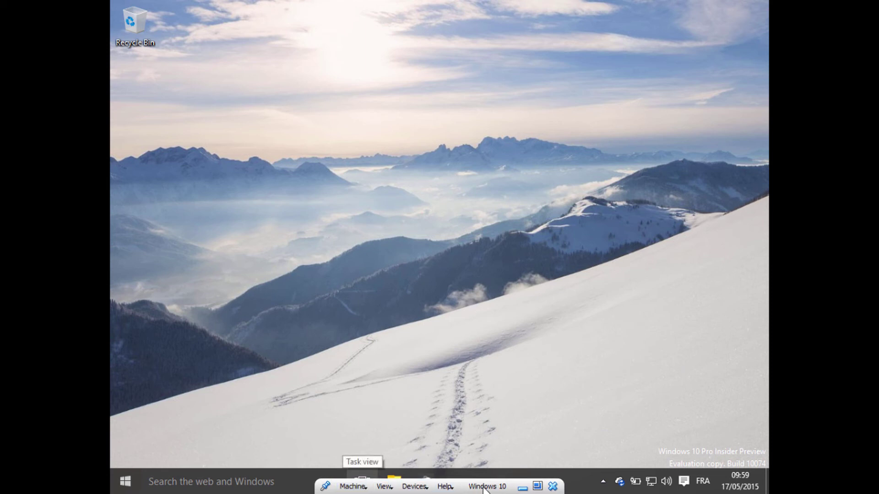
- Search 'feedback' in the Windows 10 guest and launch the Windows Feedback app
left_click(384, 486)
left_click(384, 487)
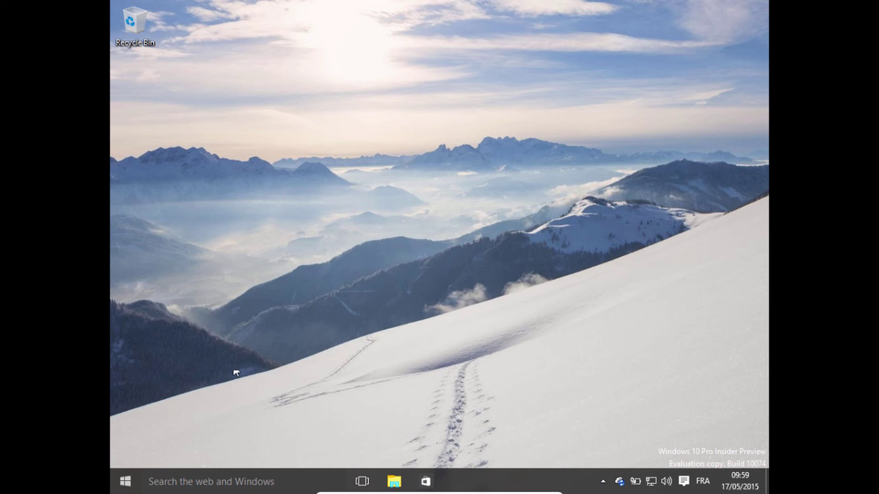
left_click_drag(237, 339, 387, 141)
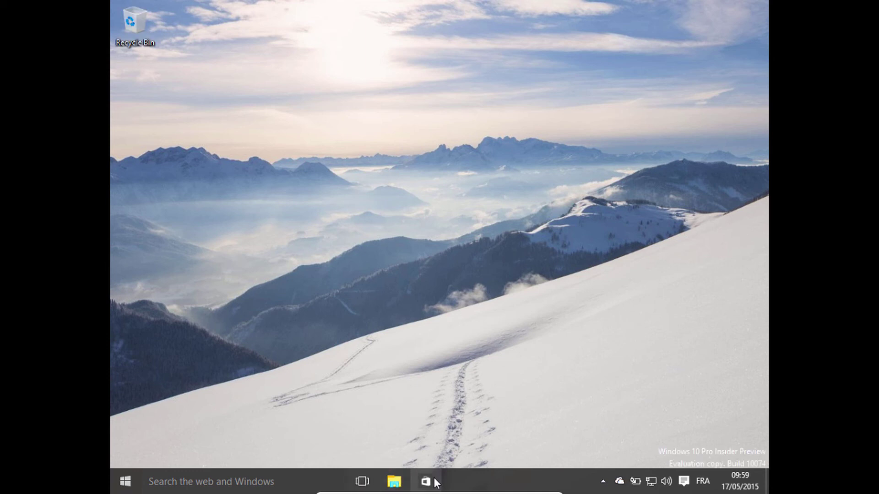
left_click(166, 481)
type("feed")
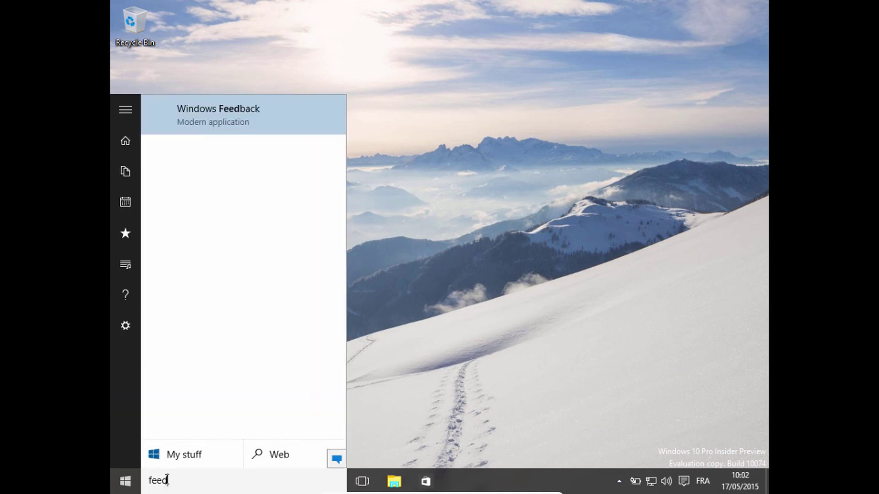
type("back")
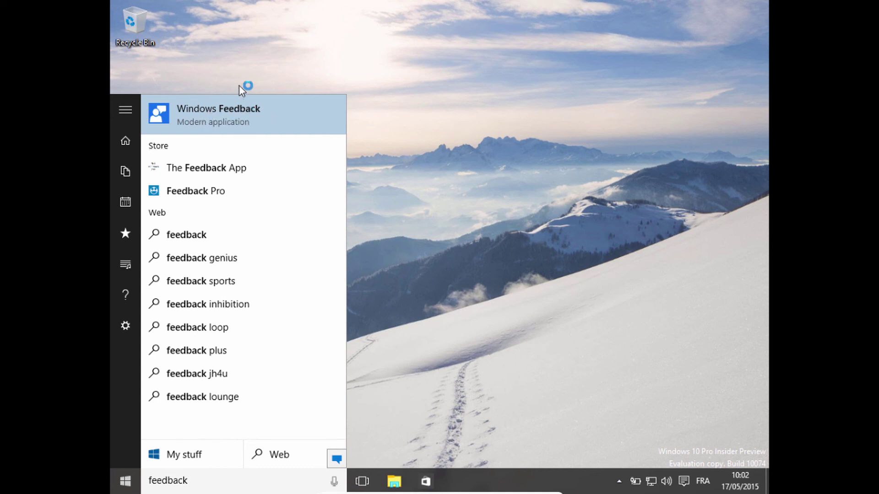
left_click(234, 115)
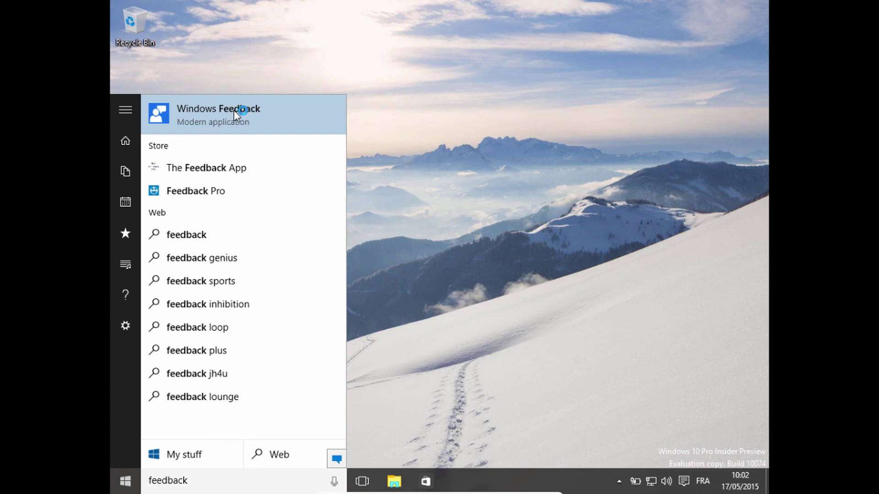